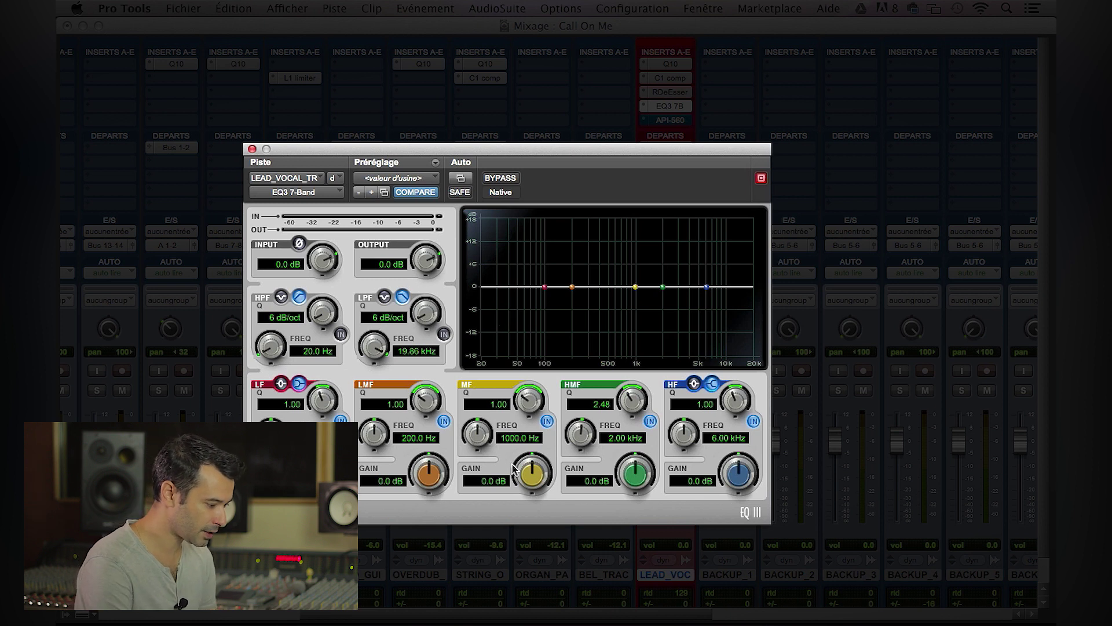
# Set the lead vocal's MF band to 920.2 Hz and gains to LMF -4.4, MF 5.5, HMF -4.7 and HF 5.2 dB
pyautogui.moveTo(473, 437); pyautogui.dragTo(484, 409)
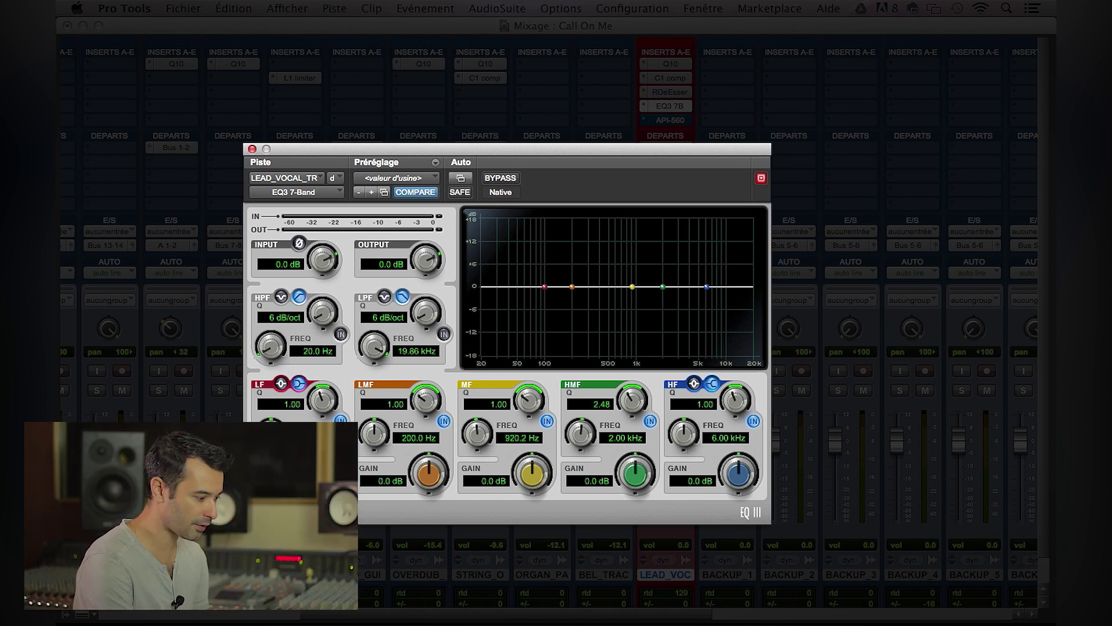
pyautogui.moveTo(326, 472); pyautogui.dragTo(408, 490)
pyautogui.moveTo(524, 481); pyautogui.dragTo(532, 468)
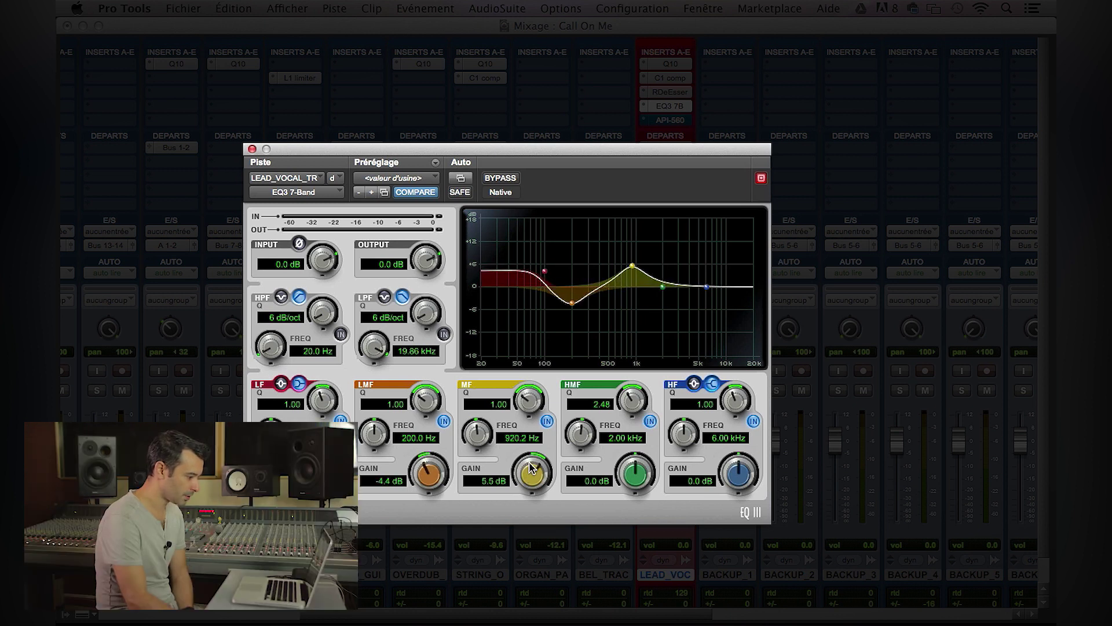
pyautogui.moveTo(630, 467); pyautogui.dragTo(627, 483)
pyautogui.moveTo(725, 481); pyautogui.dragTo(735, 452)
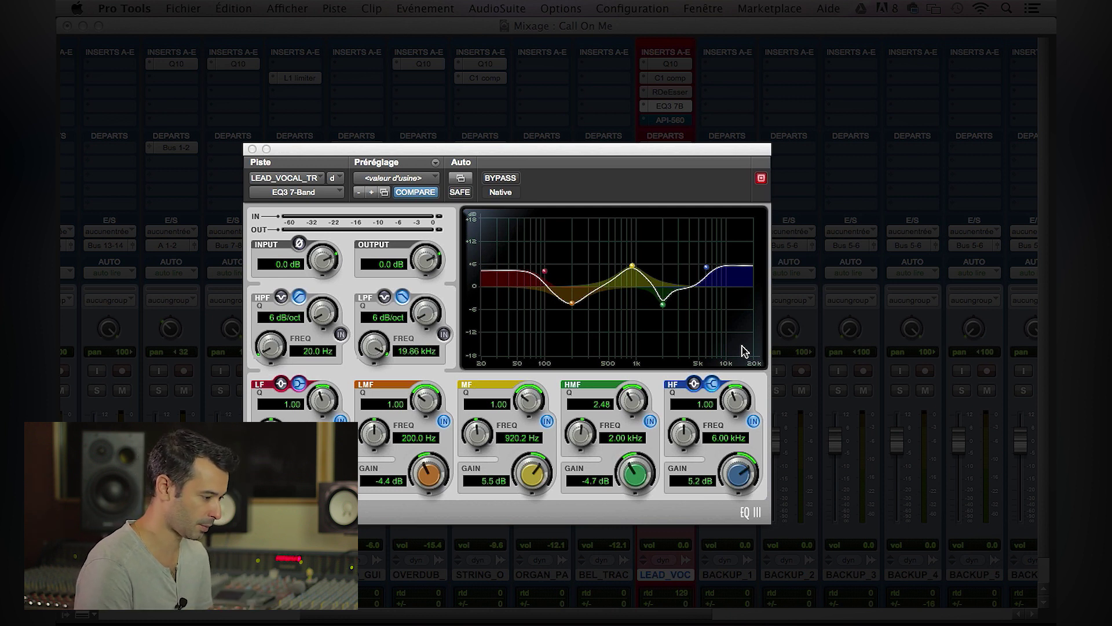
# Open the lead vocal's API-560 equalizer, raise its 125 Hz band slightly, and close the plug-in
pyautogui.moveTo(644, 152); pyautogui.dragTo(555, 164)
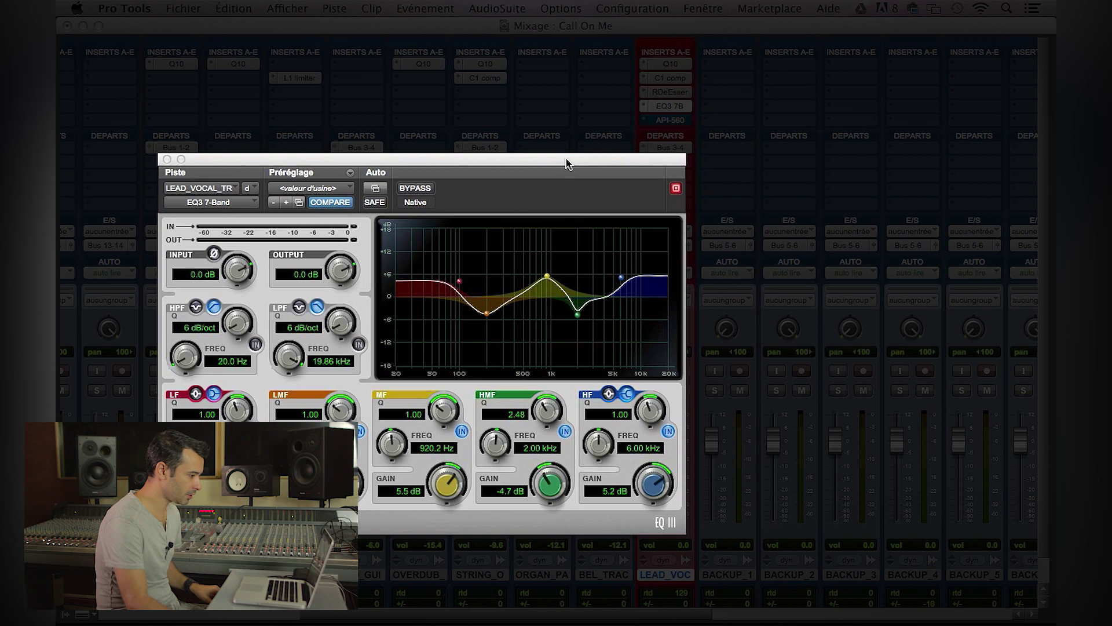
pyautogui.click(678, 121)
pyautogui.moveTo(432, 159); pyautogui.dragTo(806, 64)
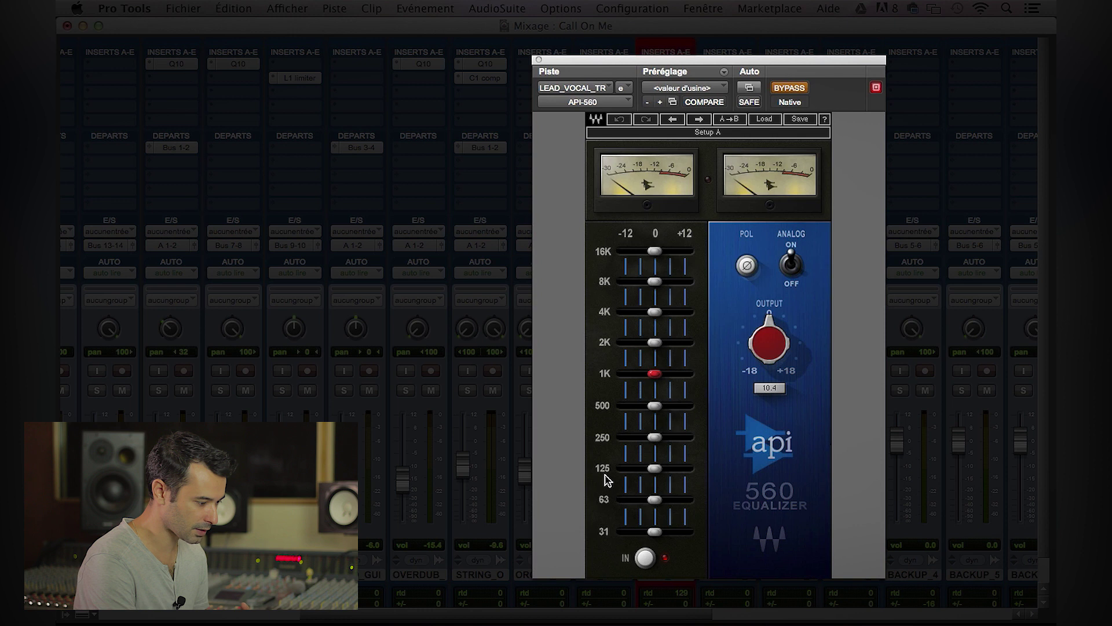
pyautogui.moveTo(654, 472)
pyautogui.mouseDown()
pyautogui.moveTo(695, 459)
pyautogui.moveTo(660, 474)
pyautogui.mouseUp()
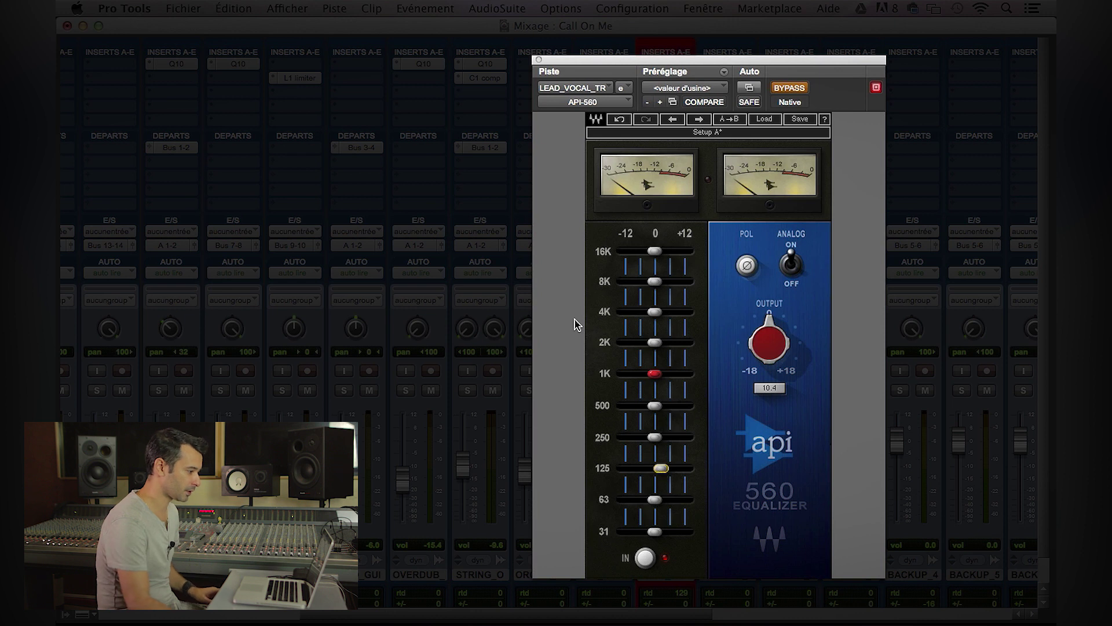
pyautogui.click(539, 60)
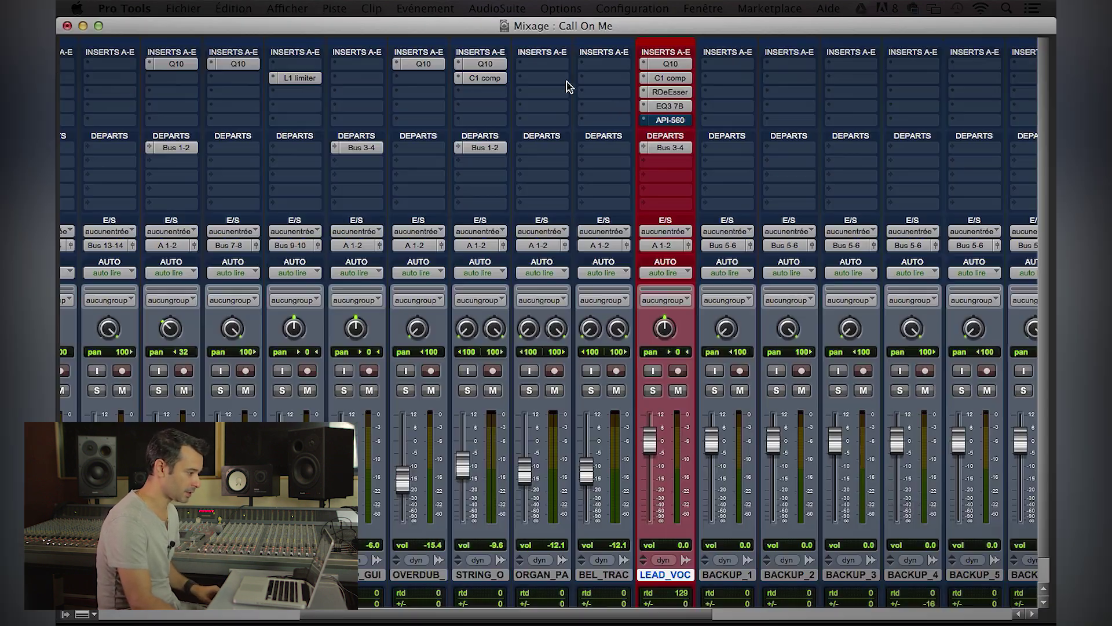
# Reopen the lead vocal's EQ3 7-Band and reset it to the factory default preset
pyautogui.click(669, 109)
pyautogui.moveTo(667, 57); pyautogui.dragTo(385, 140)
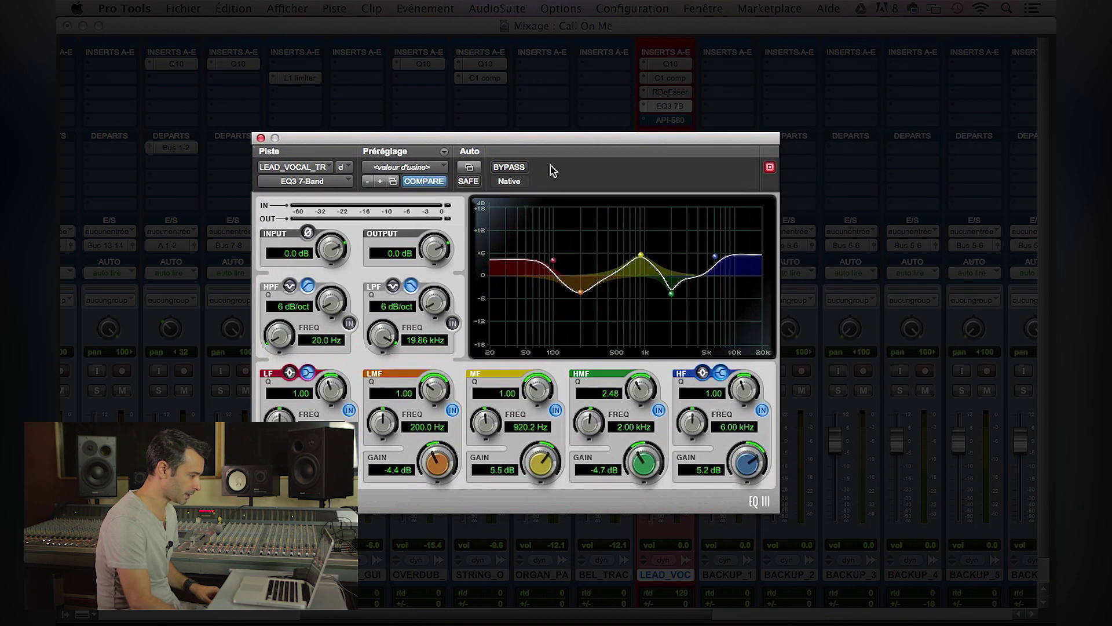
pyautogui.click(402, 169)
pyautogui.click(423, 168)
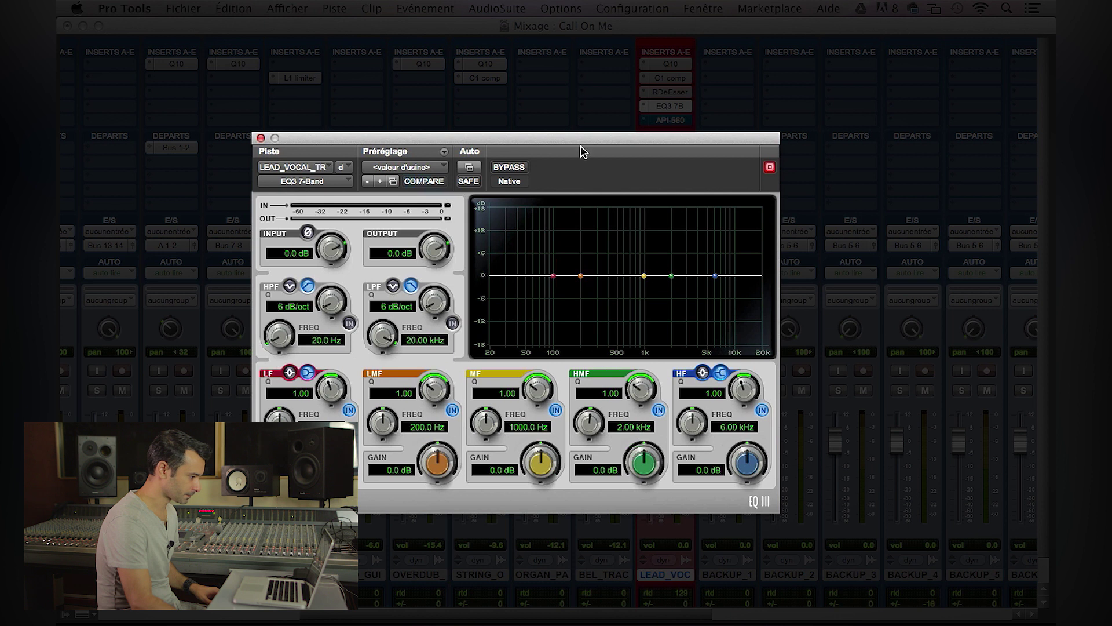
pyautogui.moveTo(582, 152); pyautogui.dragTo(604, 154)
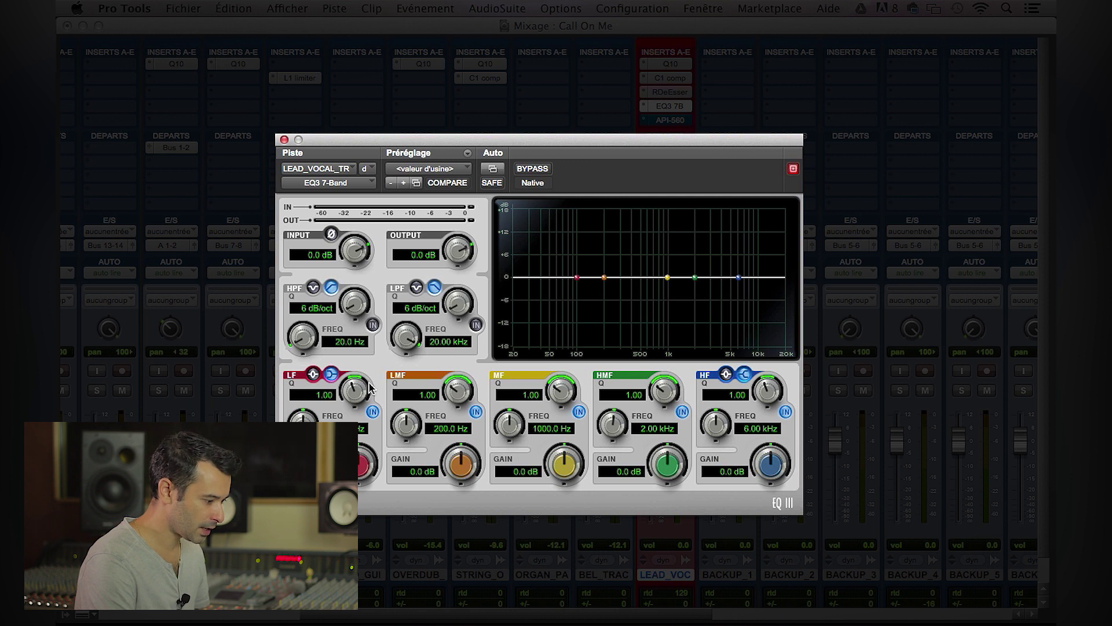
# Cut the HMF band at 2.00 kHz to -10.7 dB, boost it to 11.6 dB, then flatten and close the equalizer
pyautogui.moveTo(301, 418)
pyautogui.mouseDown()
pyautogui.moveTo(323, 420)
pyautogui.moveTo(301, 418)
pyautogui.mouseUp()
pyautogui.moveTo(399, 428)
pyautogui.mouseDown()
pyautogui.moveTo(419, 389)
pyautogui.moveTo(396, 448)
pyautogui.moveTo(415, 415)
pyautogui.mouseUp()
pyautogui.moveTo(504, 420); pyautogui.dragTo(550, 465)
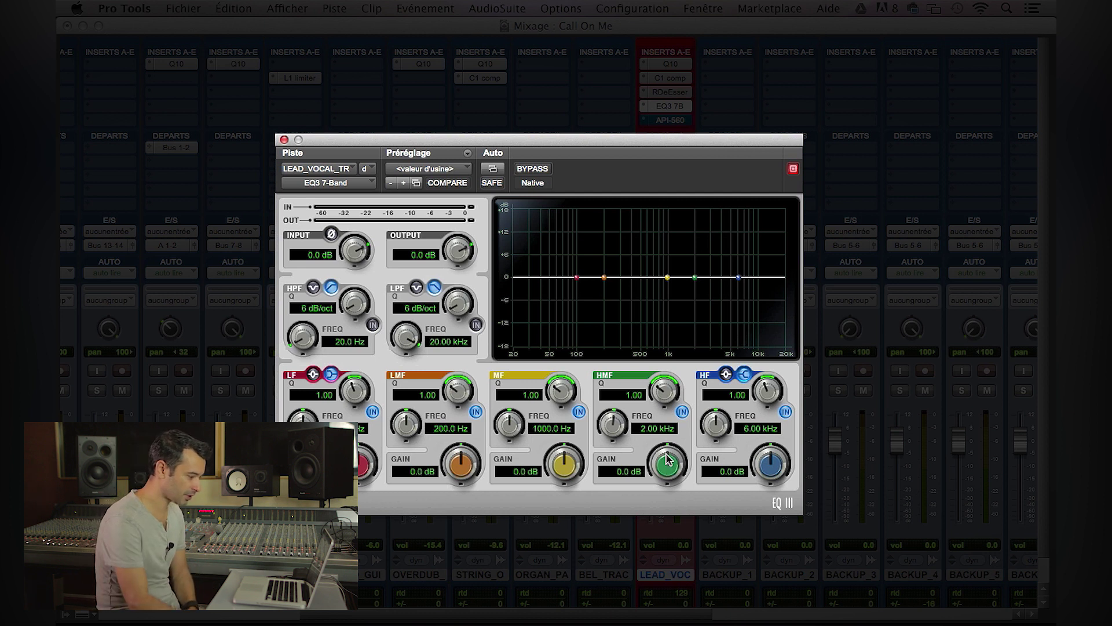
pyautogui.moveTo(665, 472); pyautogui.dragTo(639, 526)
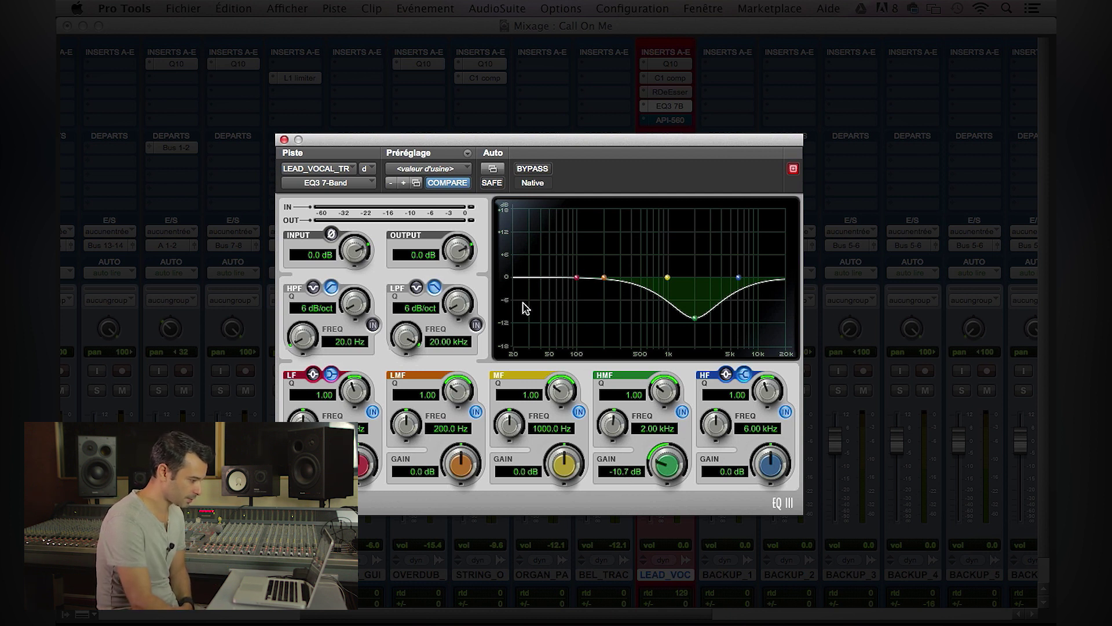
pyautogui.moveTo(664, 464); pyautogui.dragTo(694, 416)
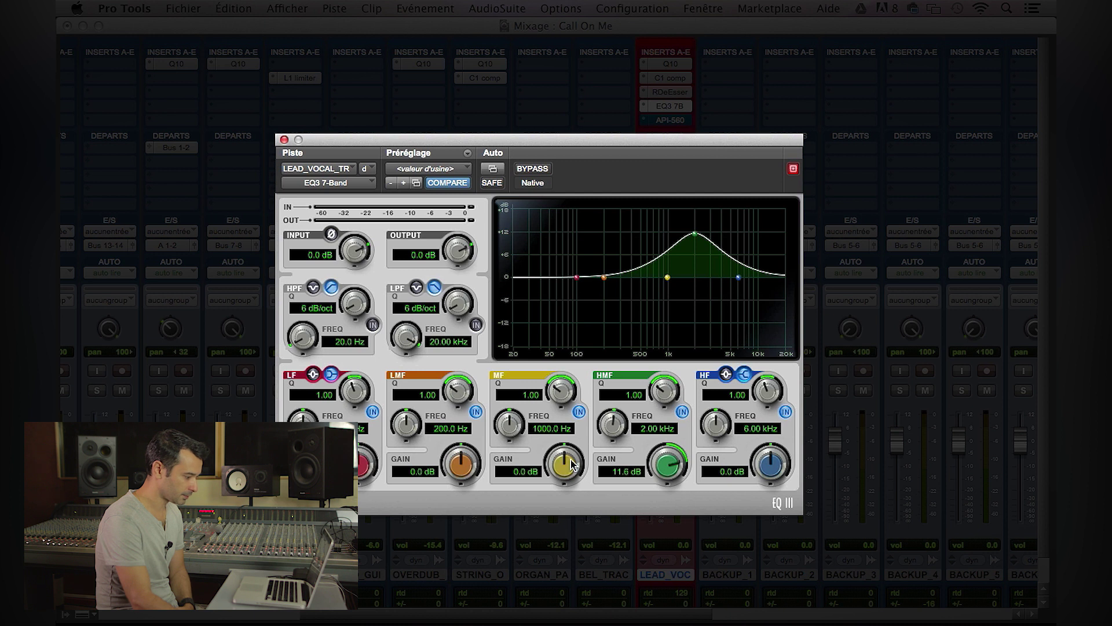
pyautogui.moveTo(670, 461); pyautogui.dragTo(552, 479)
pyautogui.moveTo(658, 470); pyautogui.dragTo(562, 480)
pyautogui.moveTo(482, 468); pyautogui.dragTo(483, 460)
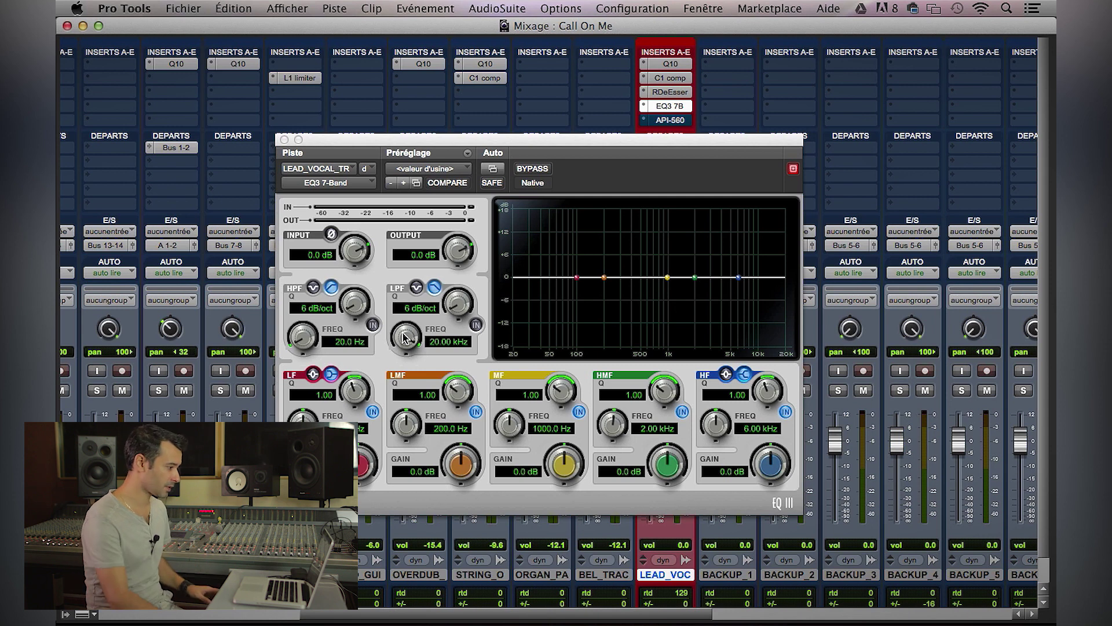
pyautogui.click(284, 139)
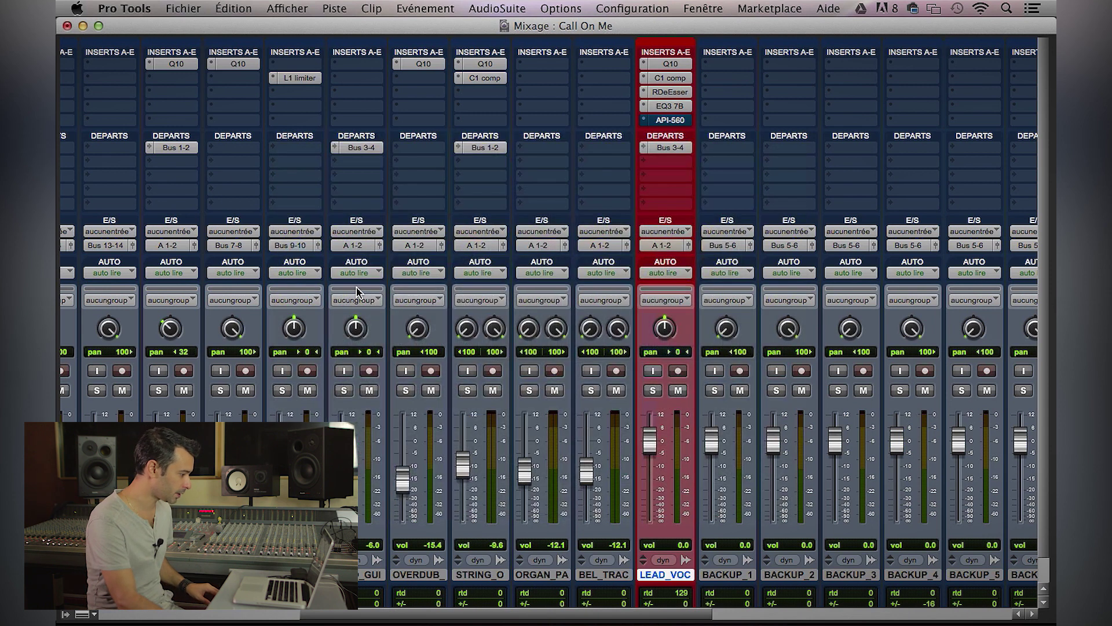
# Examine the Q10 equalizer curves on the kick, overhead, room, electric guitar, power chord, overdub and string tracks
pyautogui.hscroll(6, 425, 312)
pyautogui.hscroll(-8, 425, 311)
pyautogui.hscroll(-5, 425, 311)
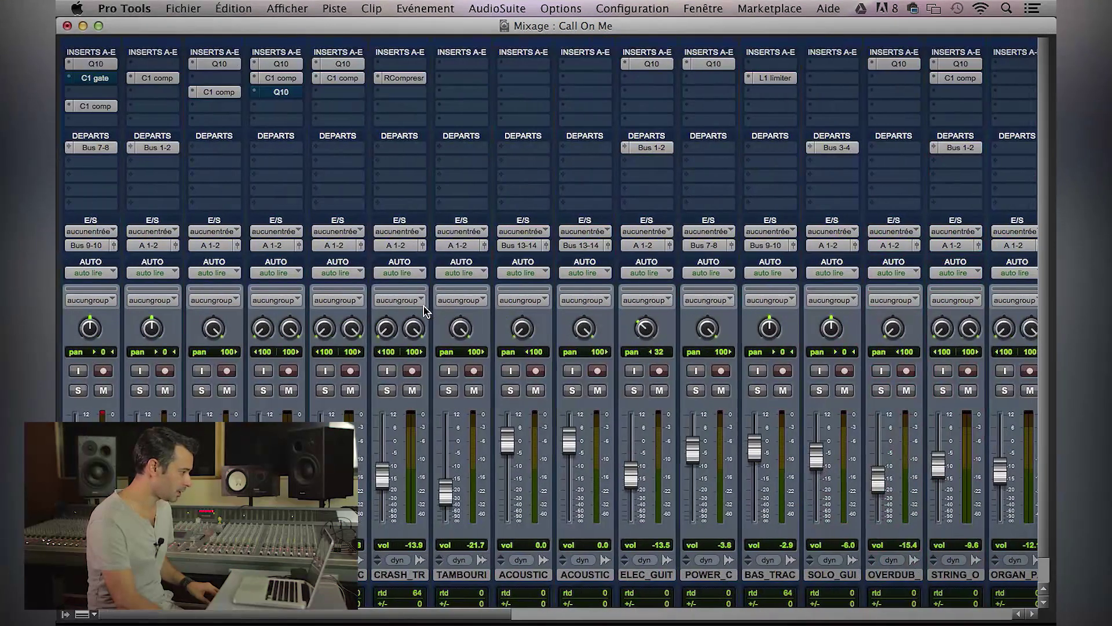
pyautogui.click(109, 64)
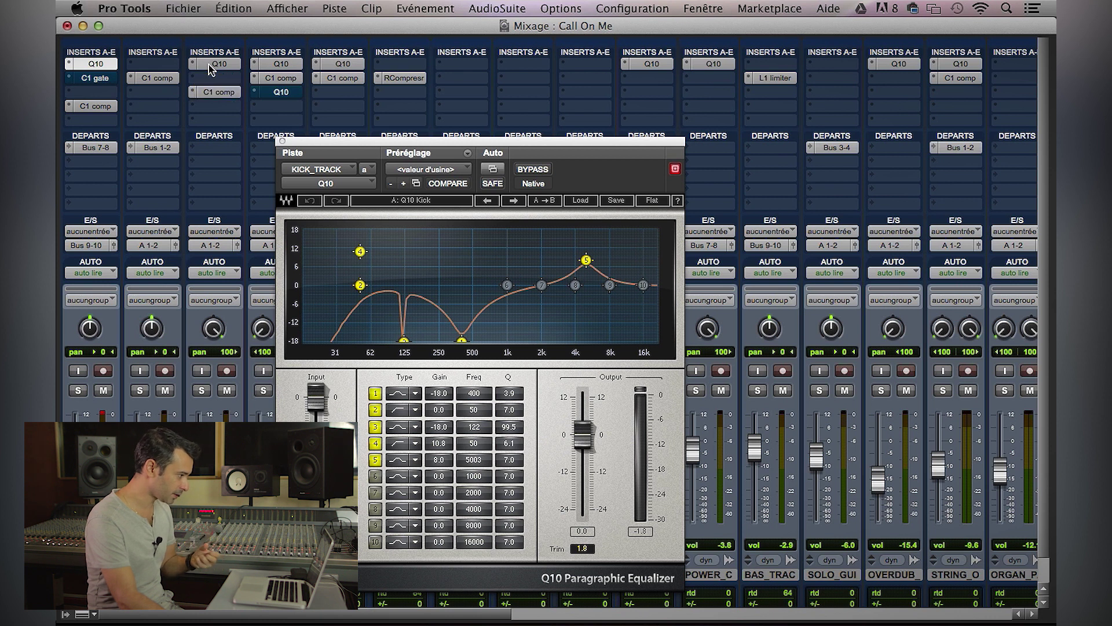
pyautogui.click(281, 63)
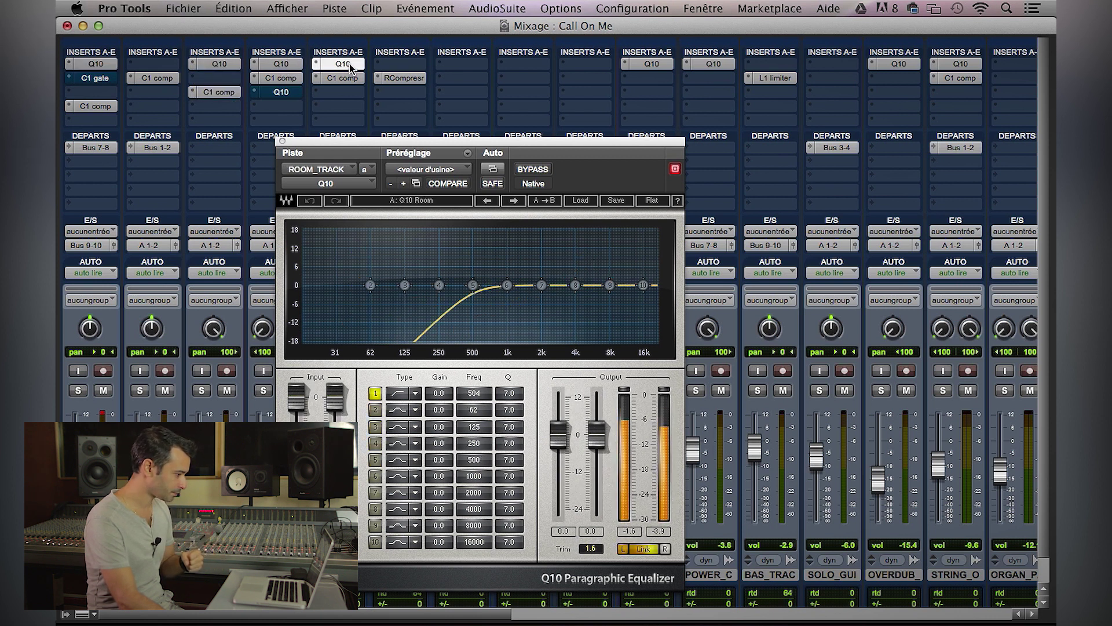
pyautogui.click(650, 65)
pyautogui.click(703, 65)
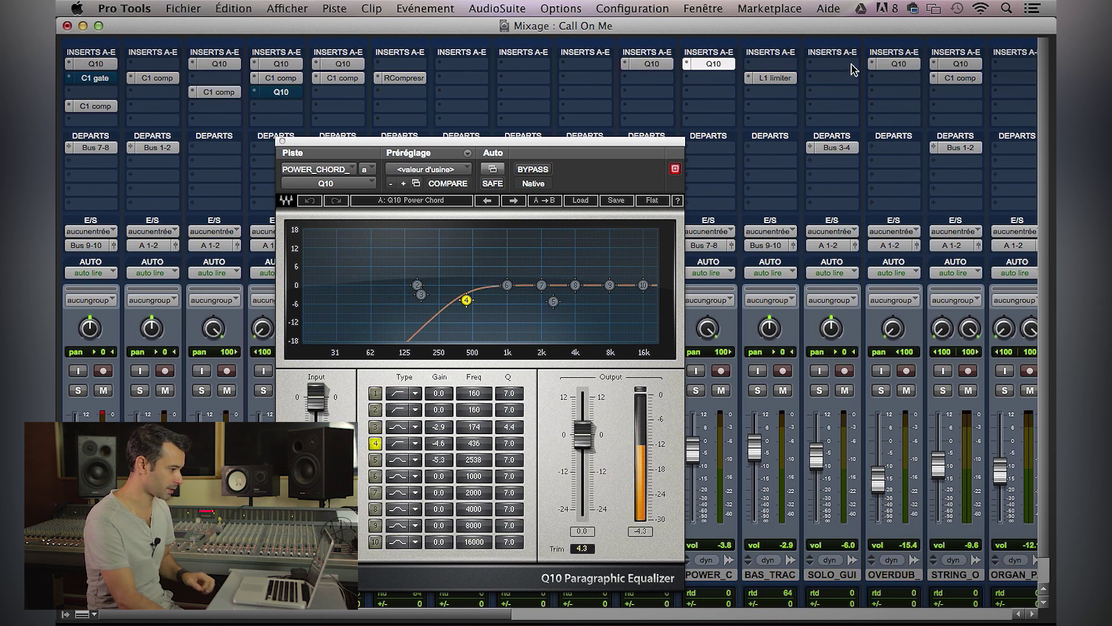
pyautogui.click(895, 65)
pyautogui.click(943, 69)
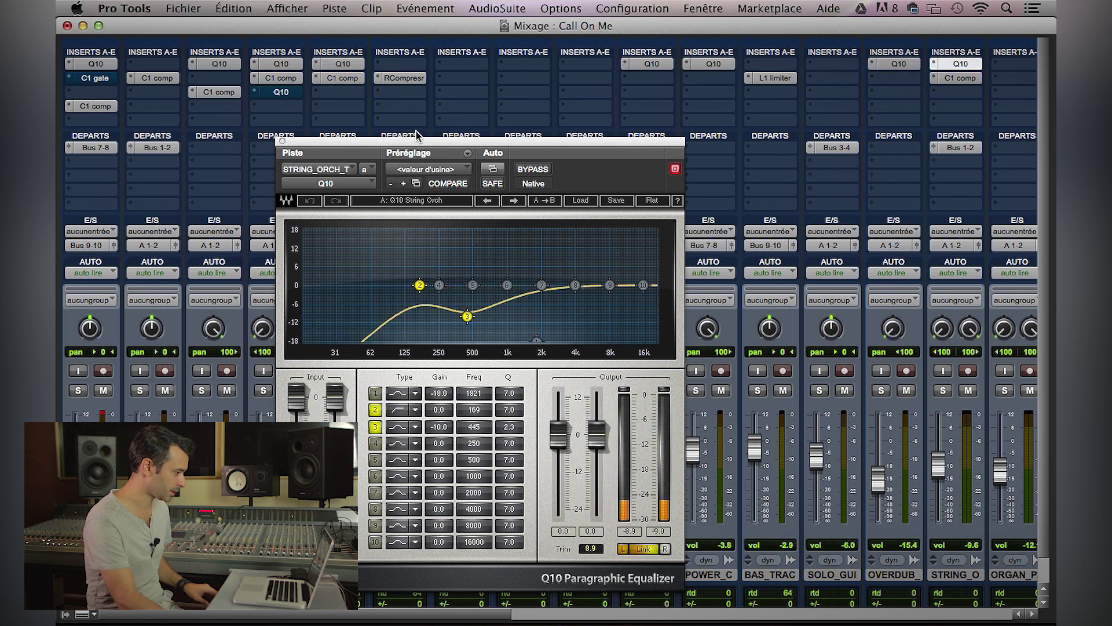
pyautogui.click(282, 141)
# Bypass the EQ3 7B insert on the lead vocal track and play the mix
pyautogui.hscroll(10, 556, 169)
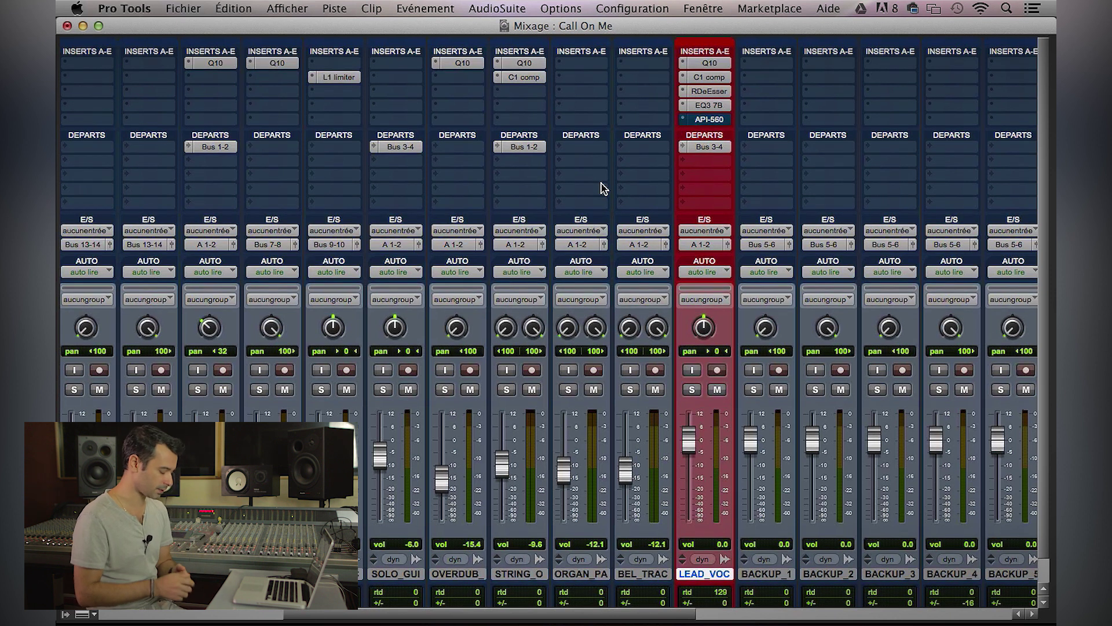
pyautogui.press('super+equal')
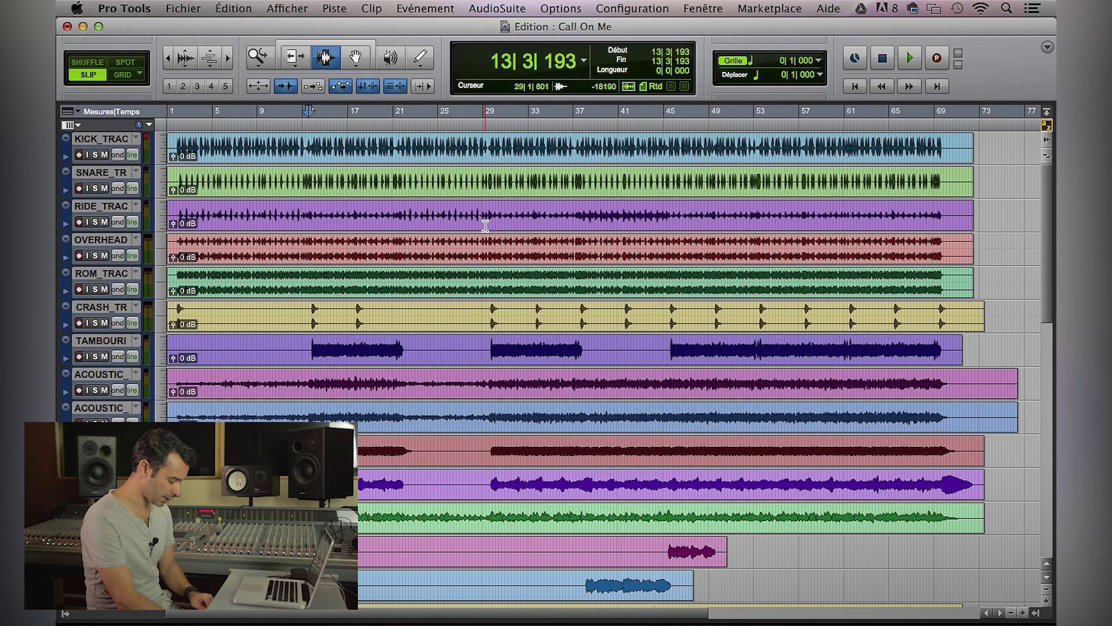
pyautogui.press('super+equal')
pyautogui.press('super+equal')
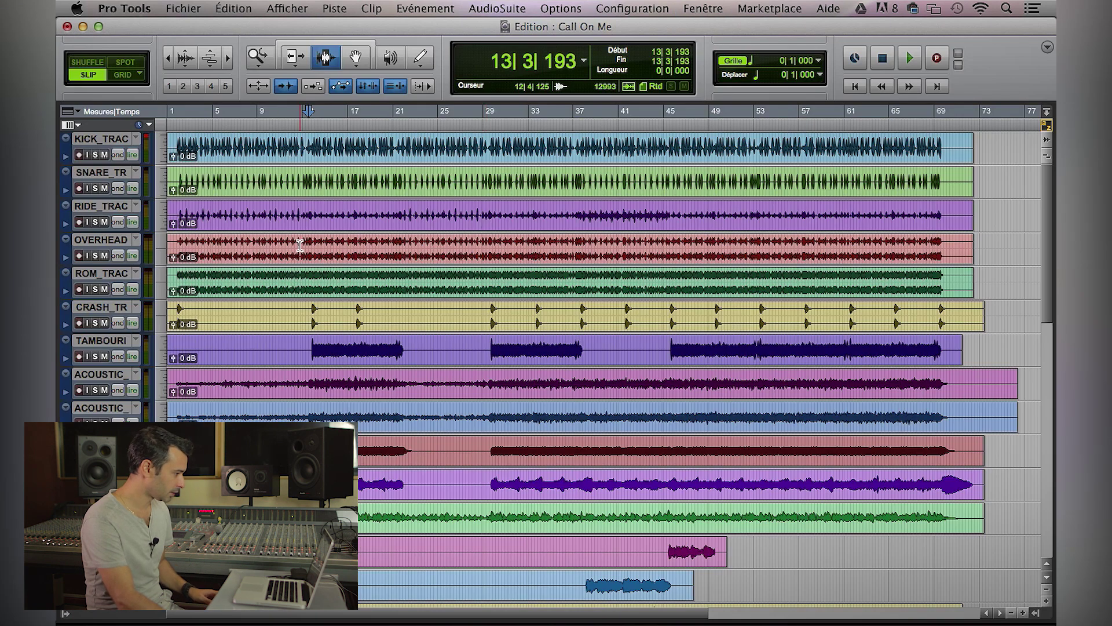
pyautogui.press('super+equal')
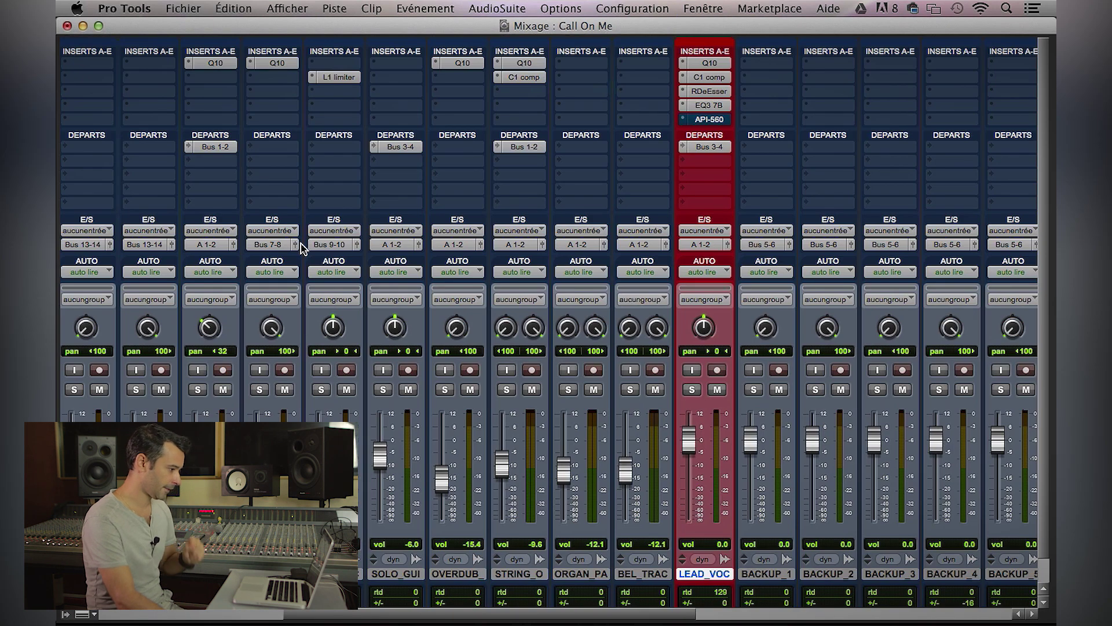
pyautogui.click(699, 104)
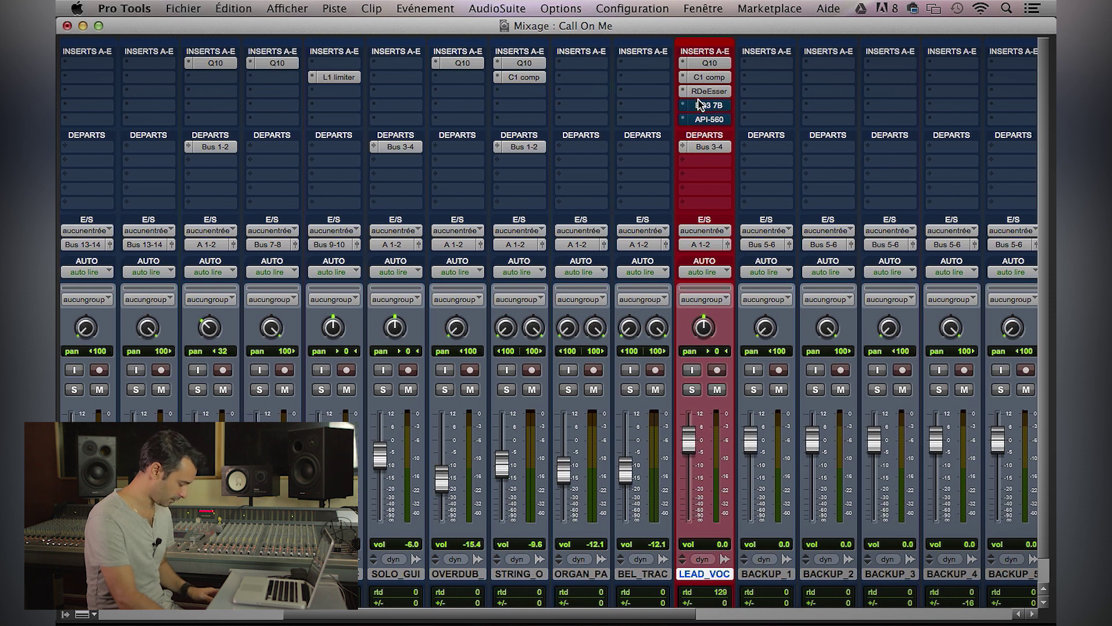
pyautogui.press('space')
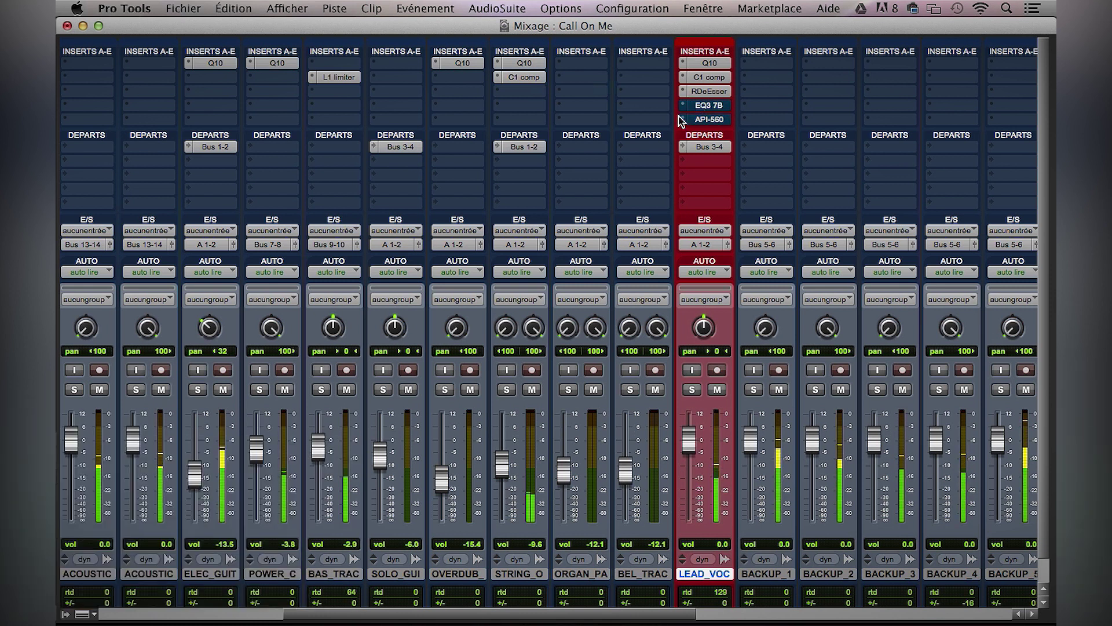
# Review the Q10 curves of the lead vocal, string, overdub, power chord and electric guitar tracks during playback
pyautogui.click(704, 64)
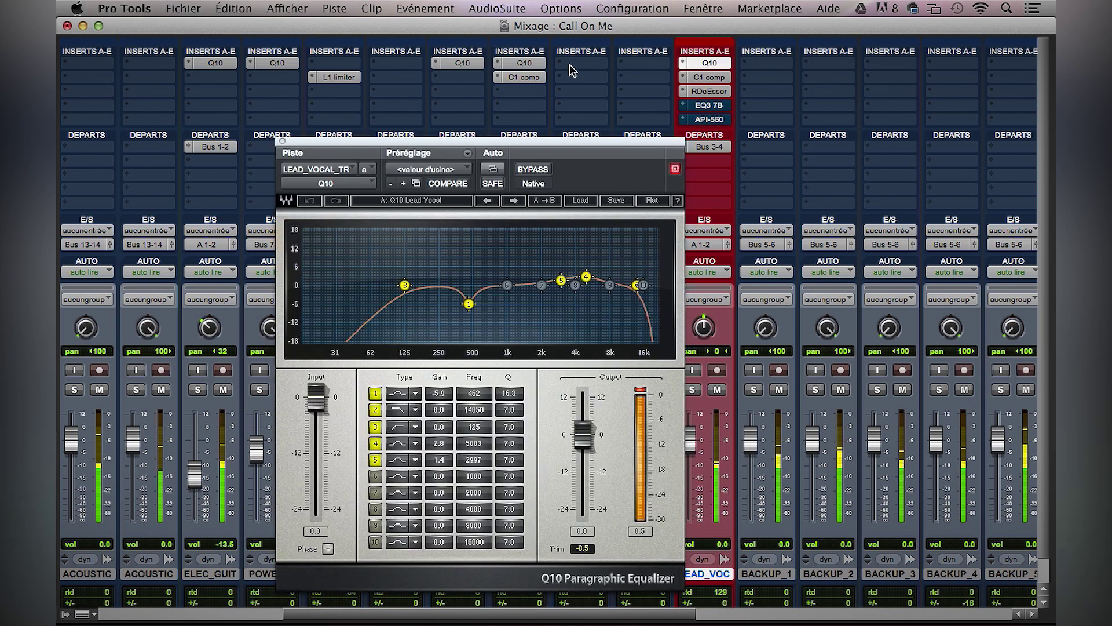
pyautogui.click(523, 64)
pyautogui.click(464, 65)
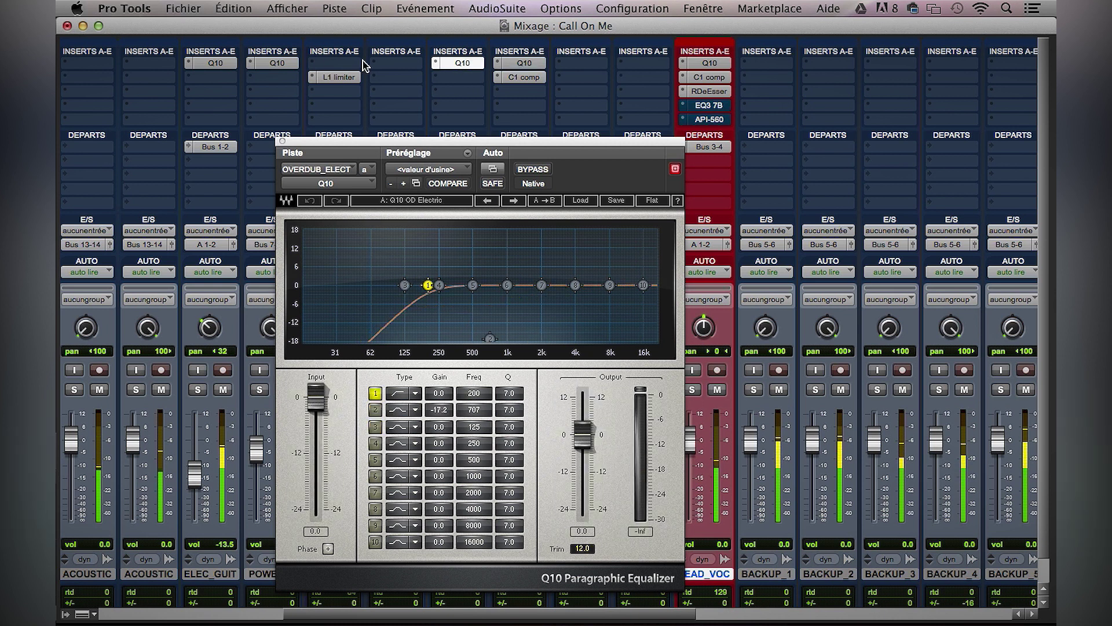
pyautogui.click(277, 64)
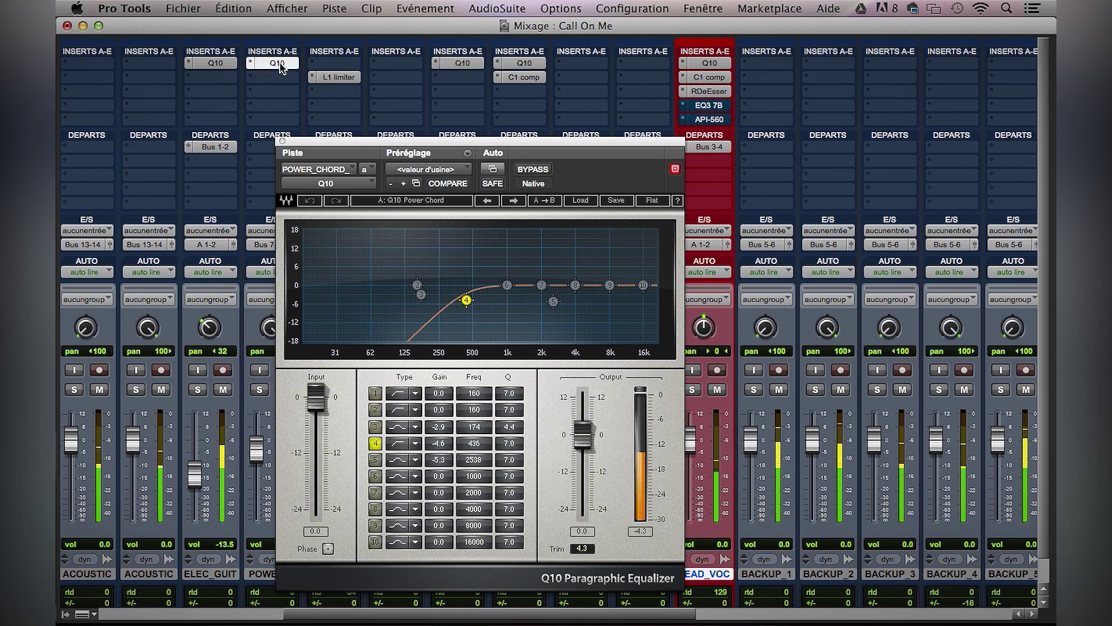
pyautogui.click(215, 63)
# Review the Q10 curves of the room, overhead, ride and kick drum tracks during playback
pyautogui.hscroll(-10, 233, 133)
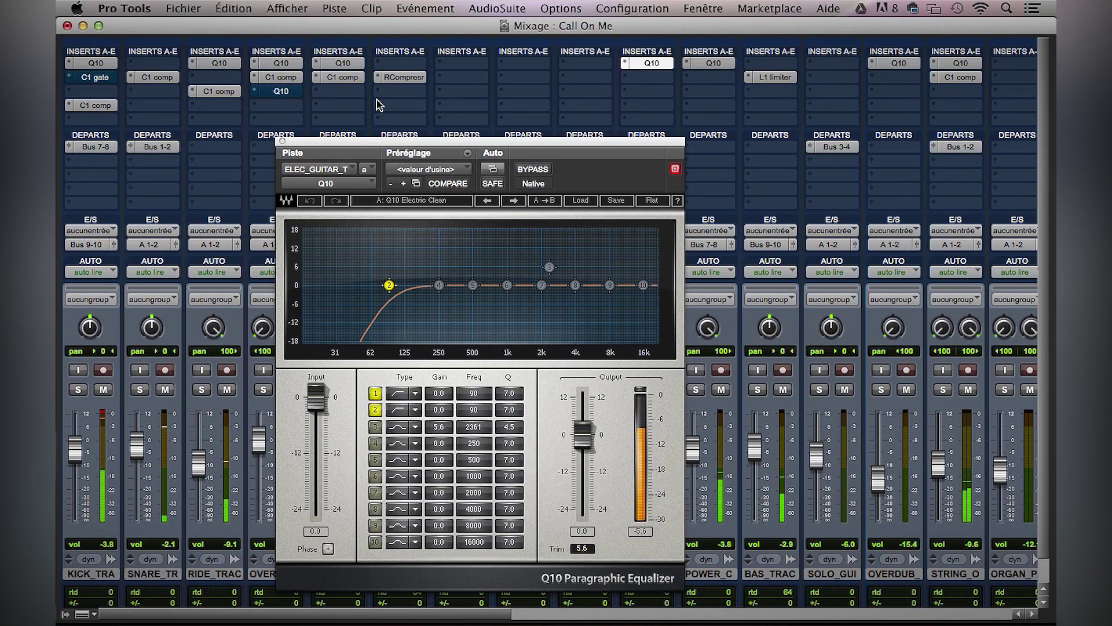
pyautogui.click(343, 64)
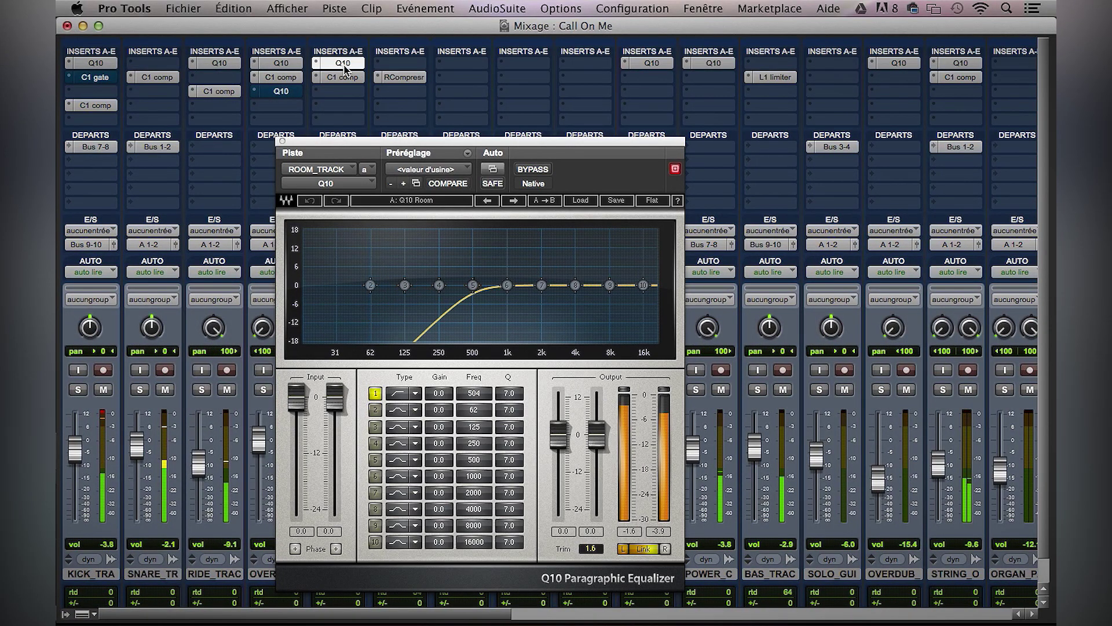
pyautogui.click(281, 64)
pyautogui.click(233, 63)
pyautogui.hscroll(1, 181, 154)
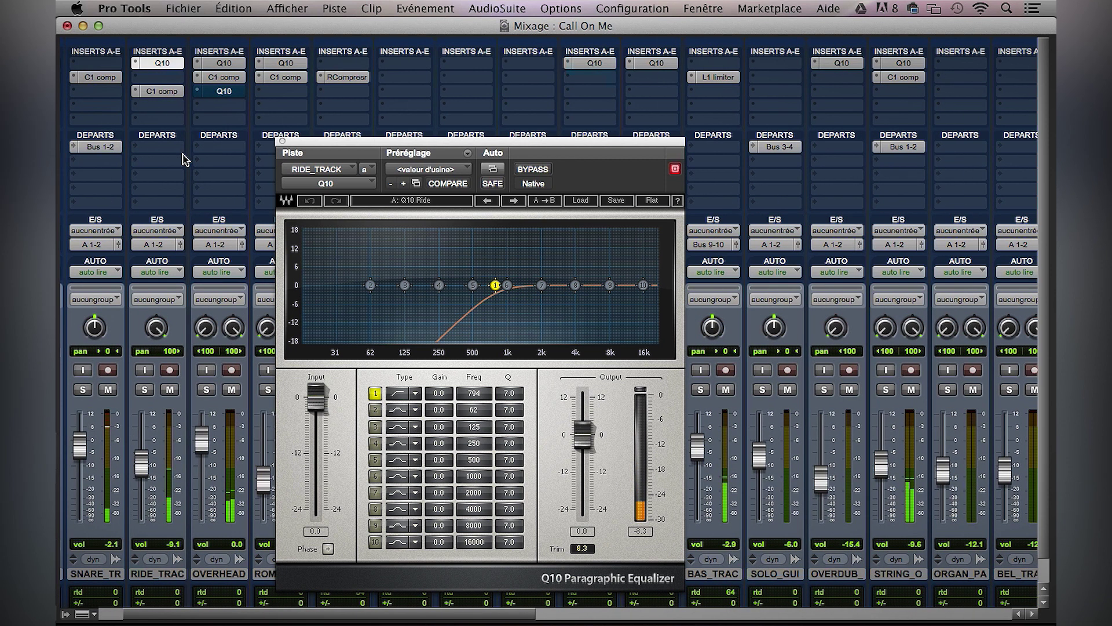
pyautogui.hscroll(-1, 164, 142)
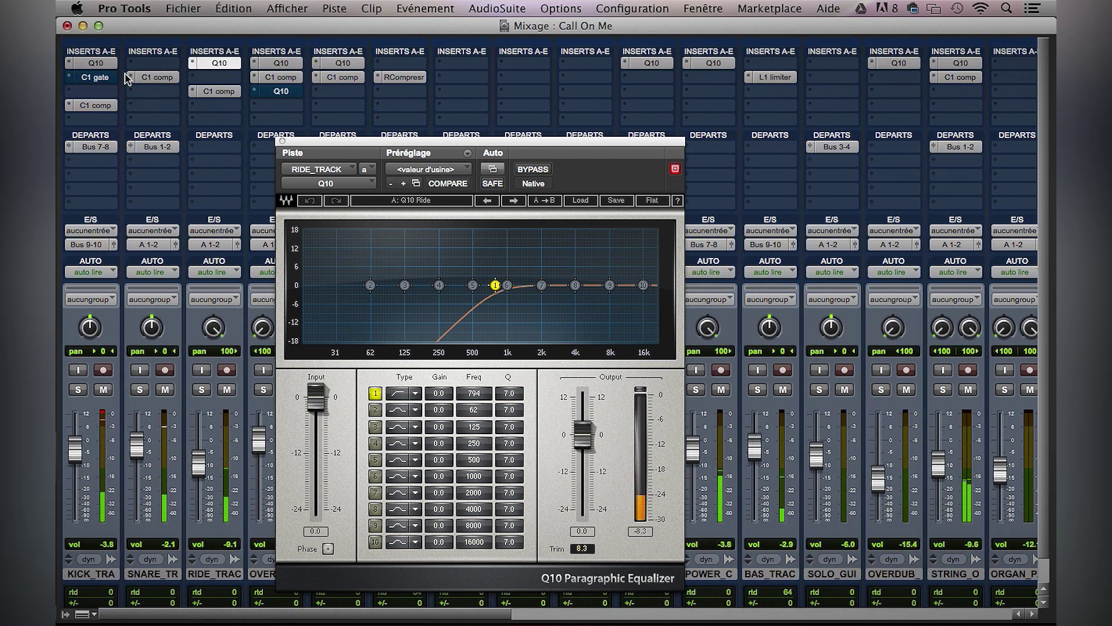
pyautogui.click(113, 65)
pyautogui.click(199, 64)
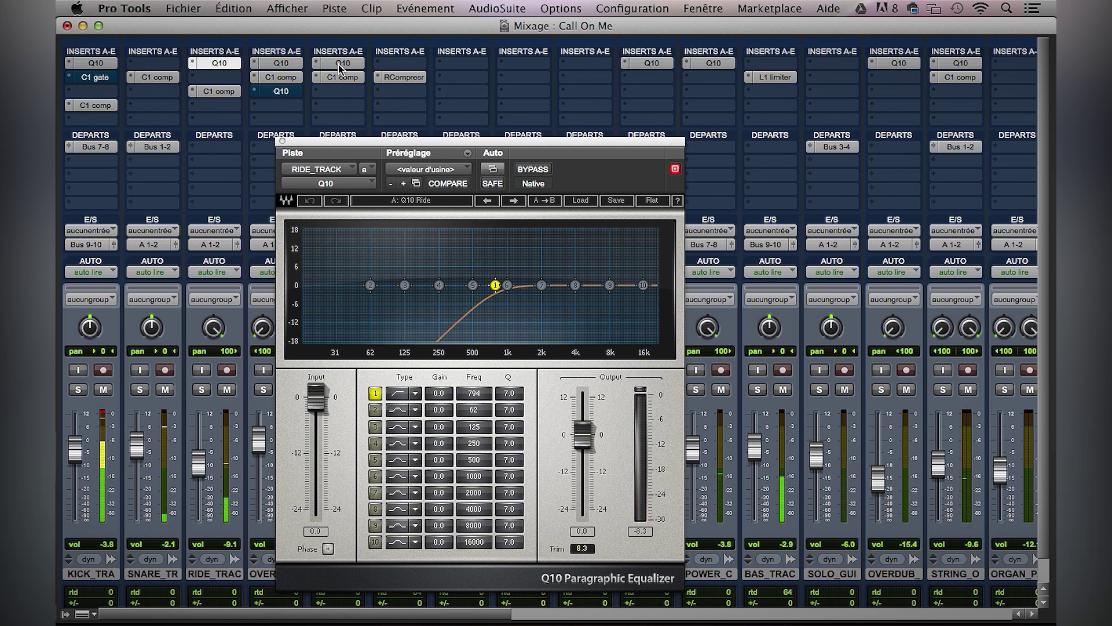
# Toggle the bypass of the Q10 equalizers across the mix to compare it with and without EQ
pyautogui.press('super+shift+1')
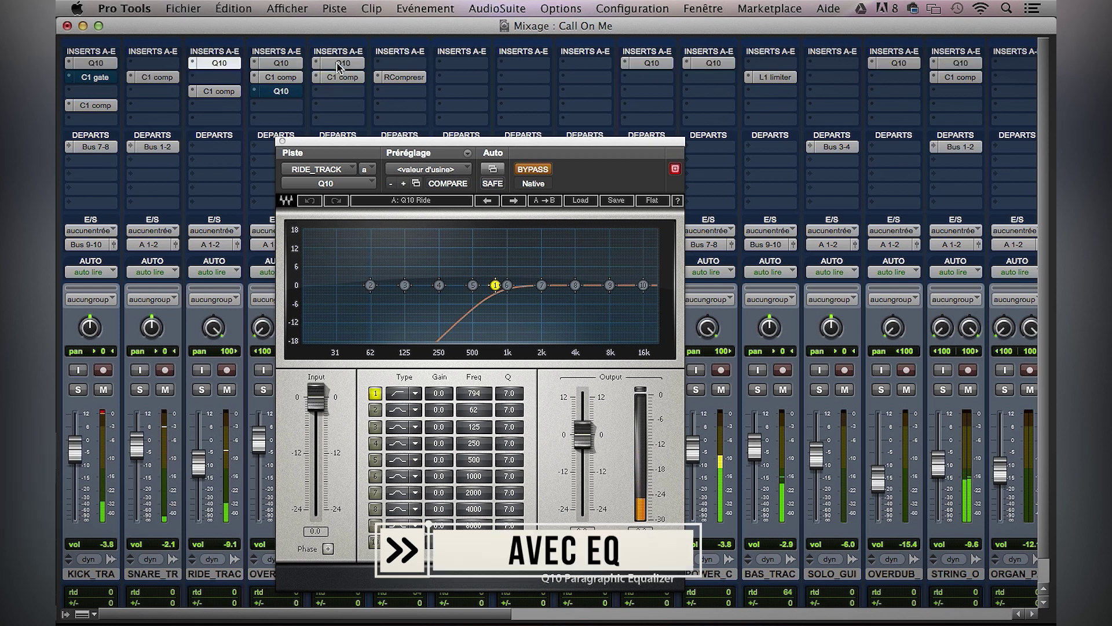
pyautogui.hscroll(10, 807, 248)
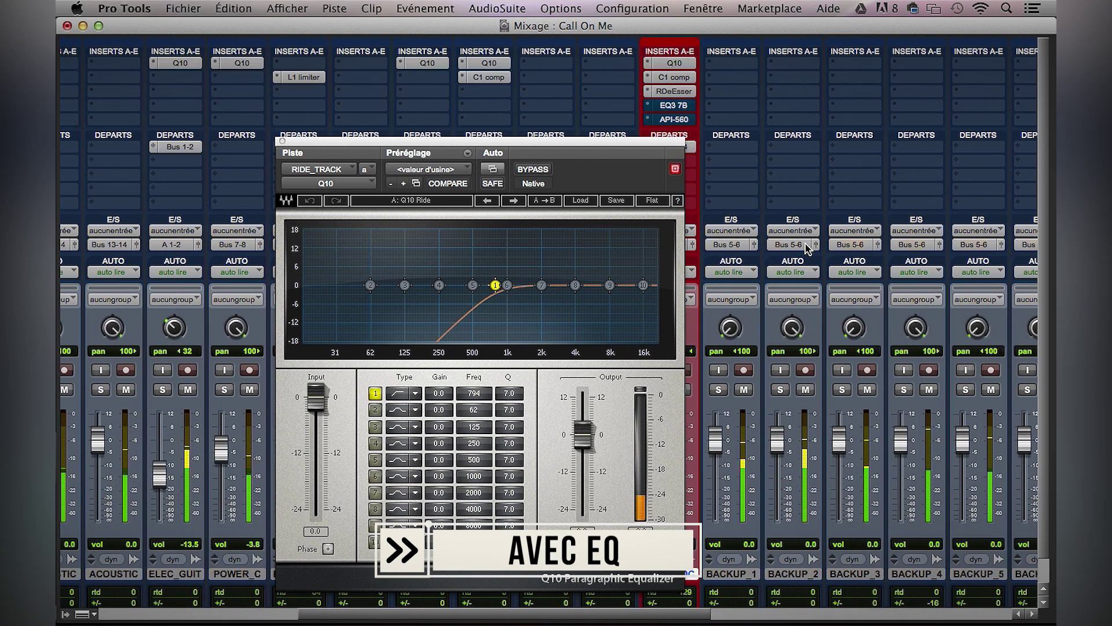